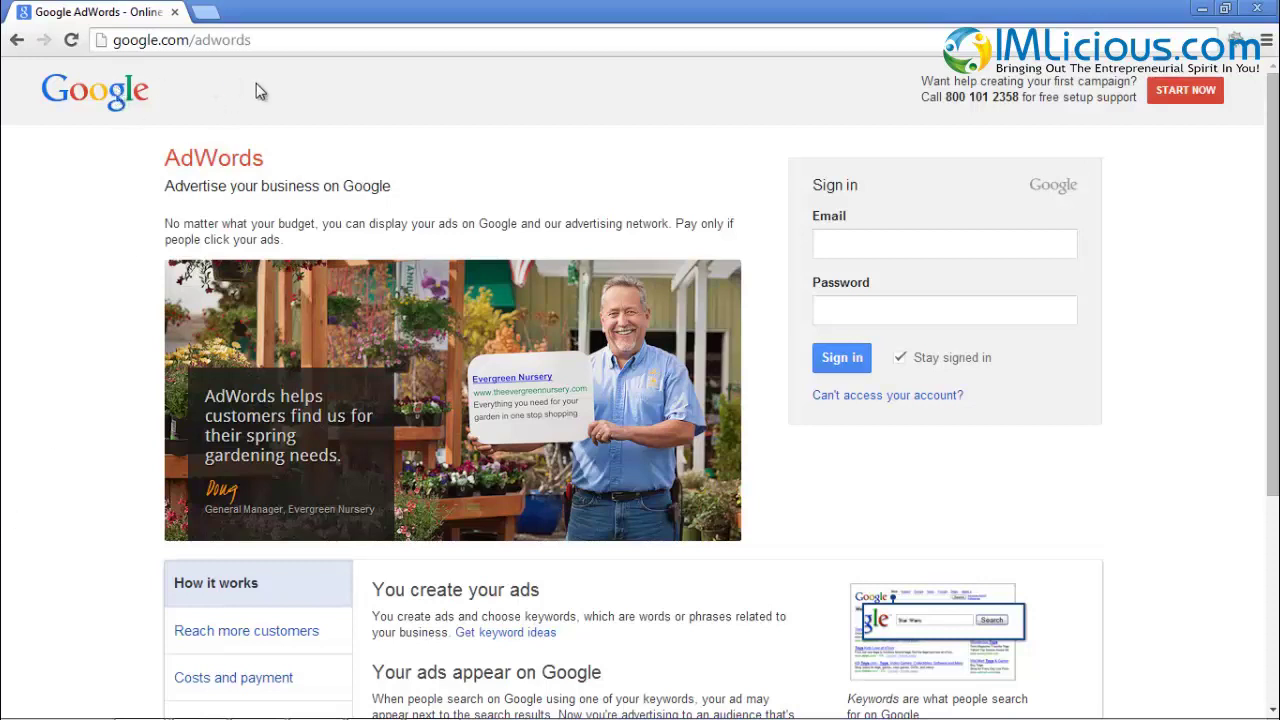
Reload the google.com/adwords address to bring up the AdWords sign-in page.
click(271, 40)
key(Return)
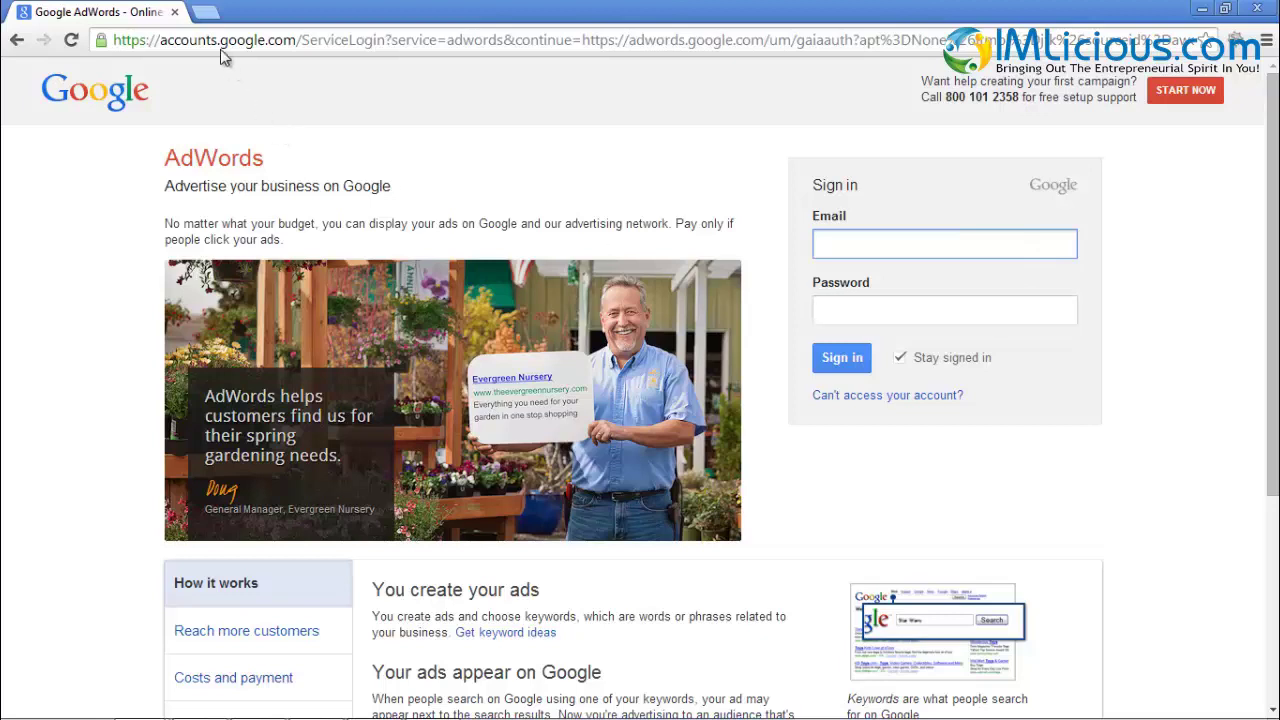
Open gmail.com in a new tab, preview the Create account form, then close that tab.
click(206, 12)
text(gmail.com)
key(Return)
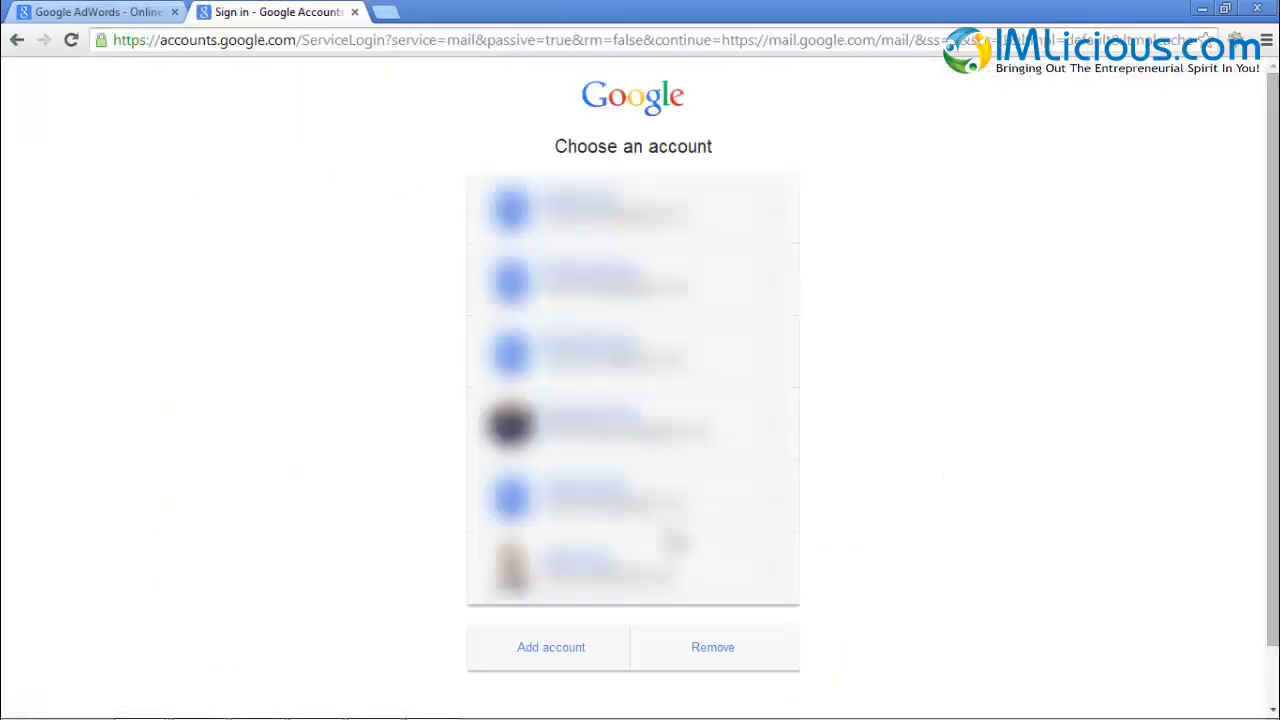
click(551, 648)
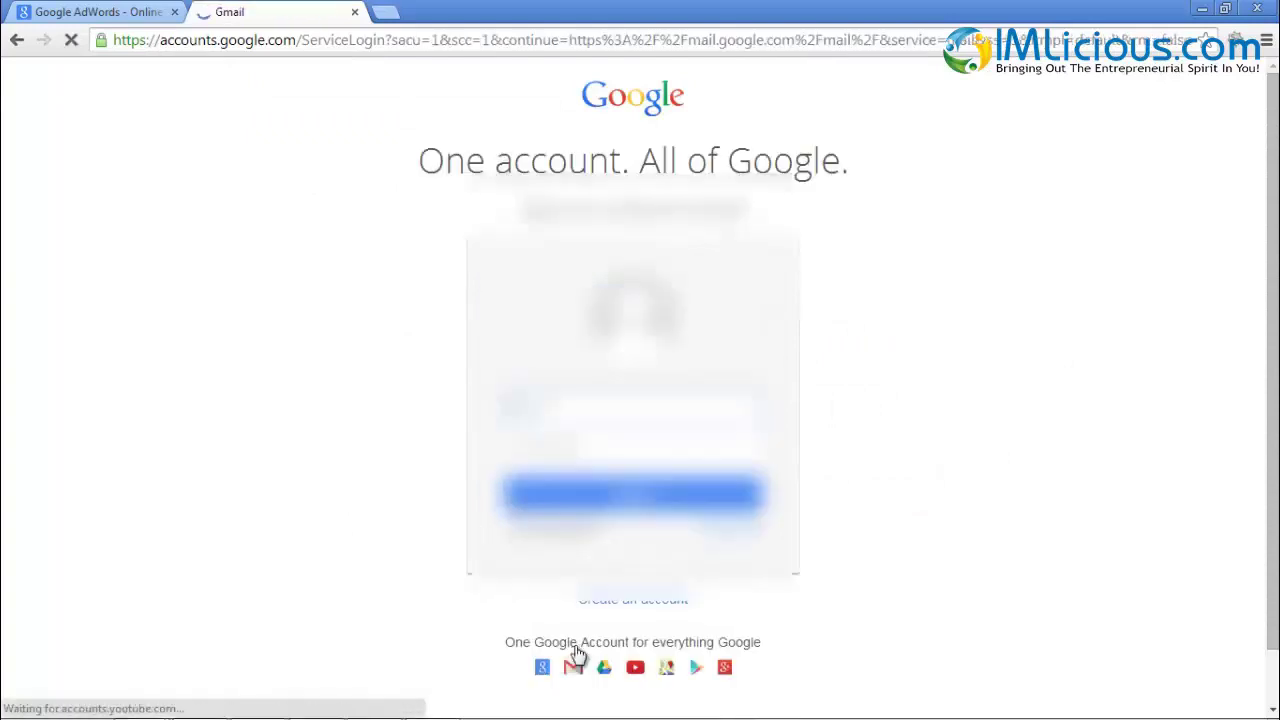
click(596, 542)
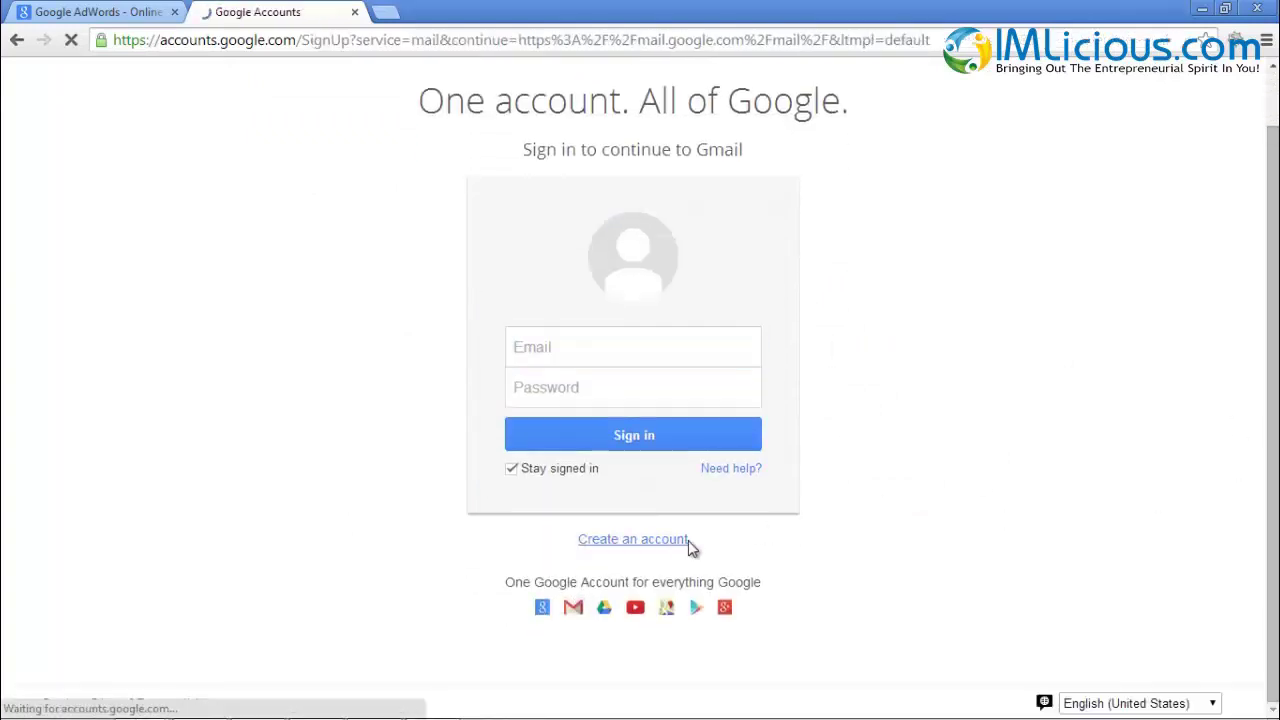
scroll(1276, 402, down, 2)
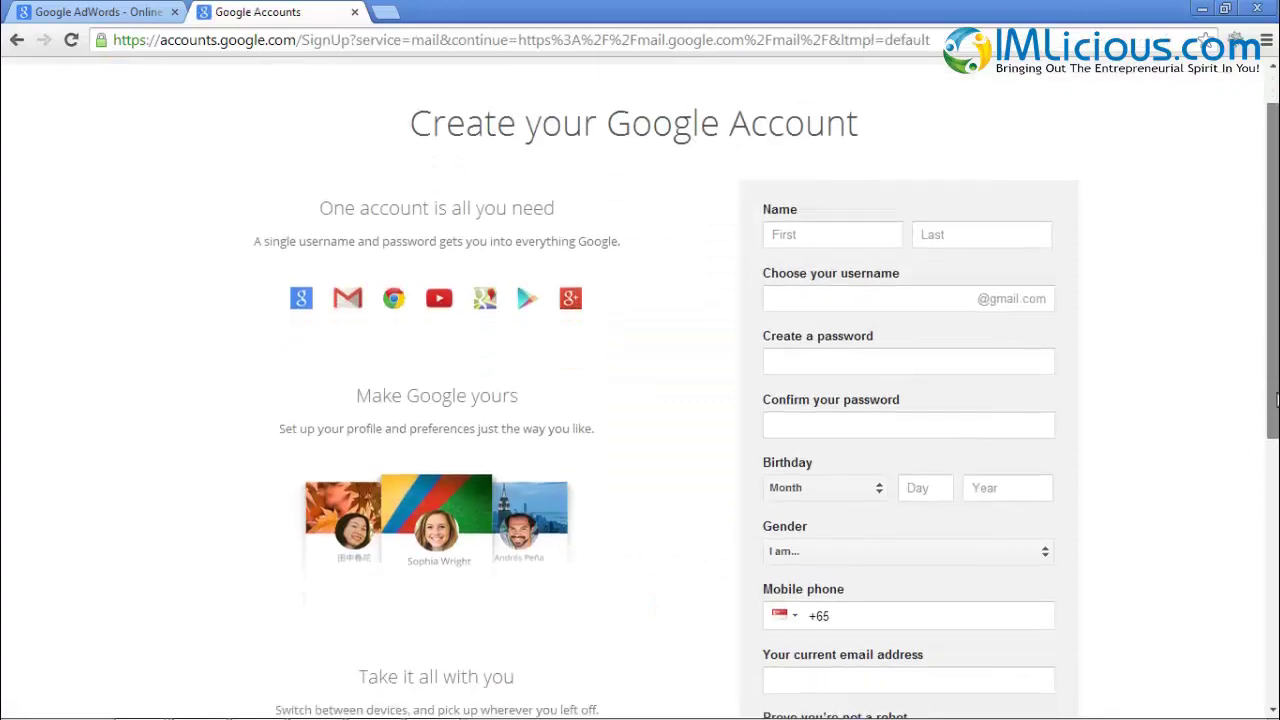
scroll(1276, 402, up, 2)
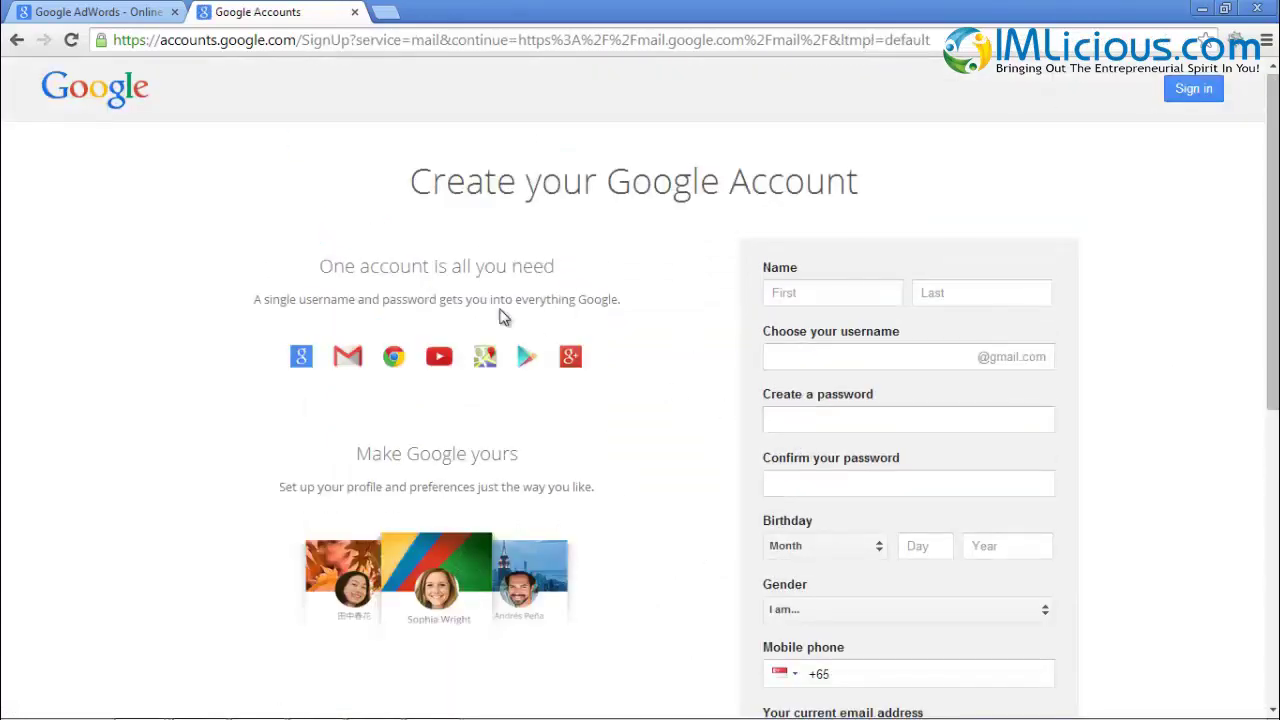
click(354, 12)
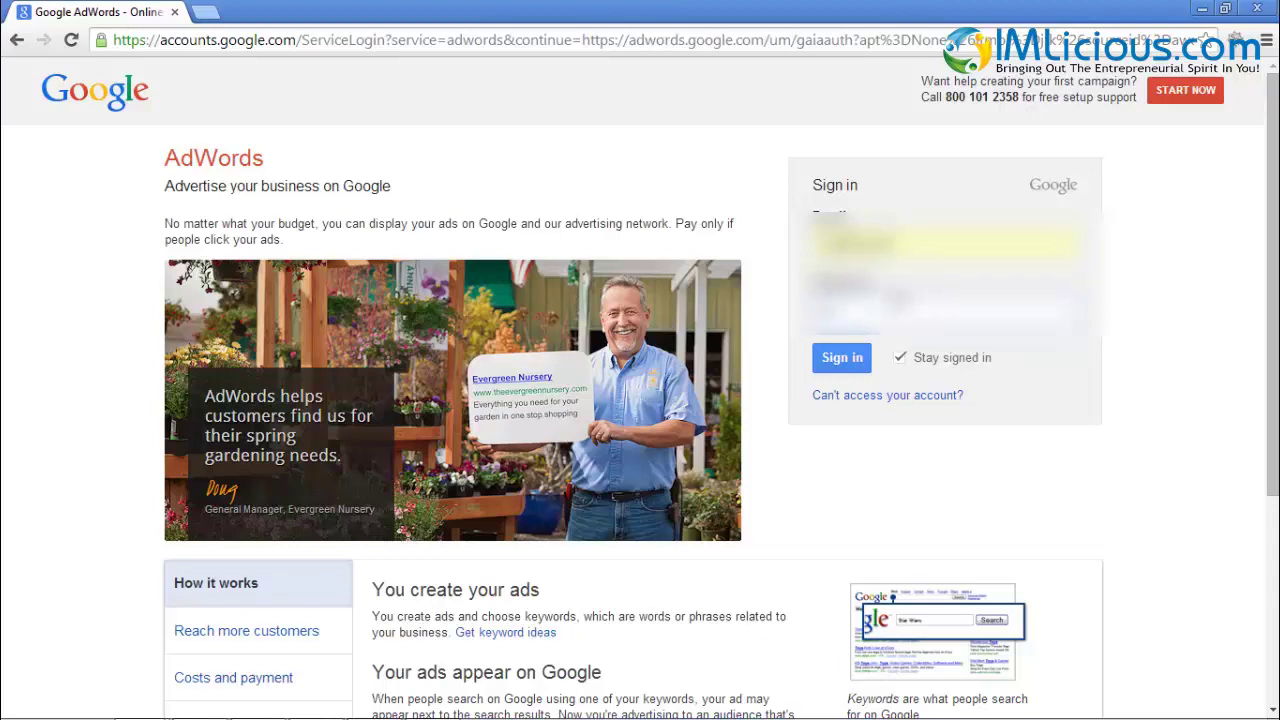
Sign in to AdWords and open Keyword Planner from the Tools menu.
key(Return)
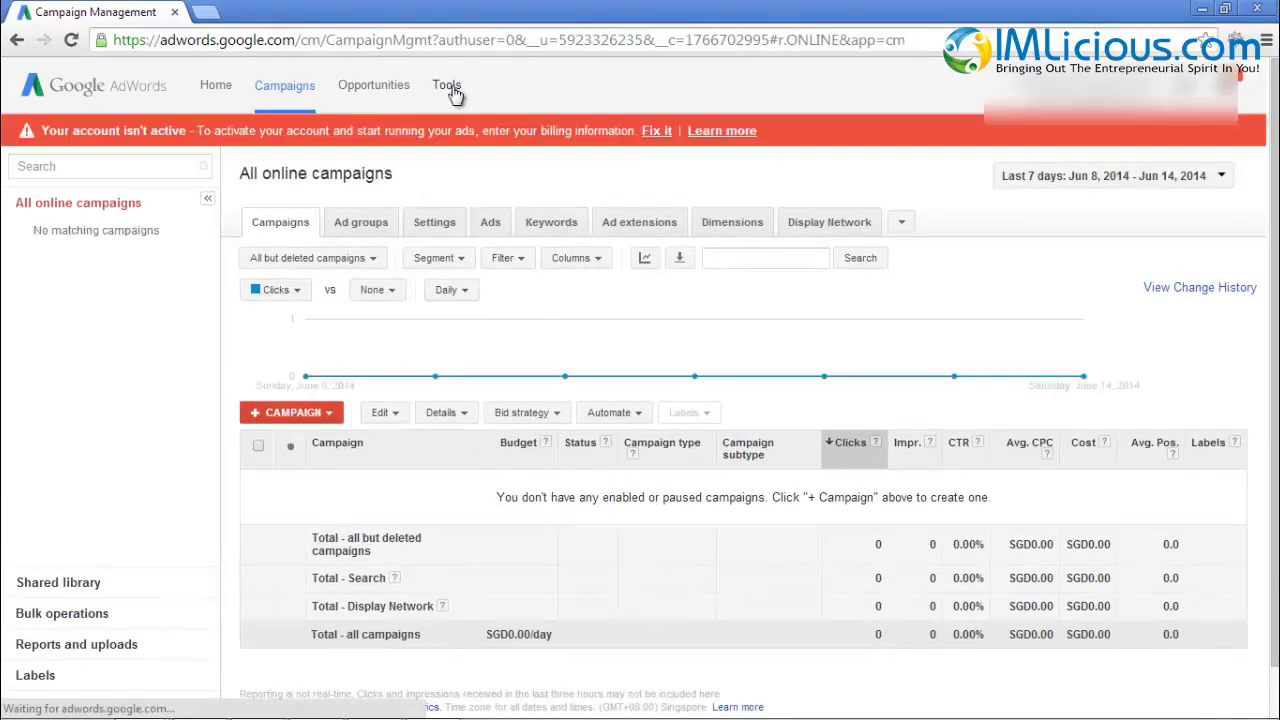
click(449, 88)
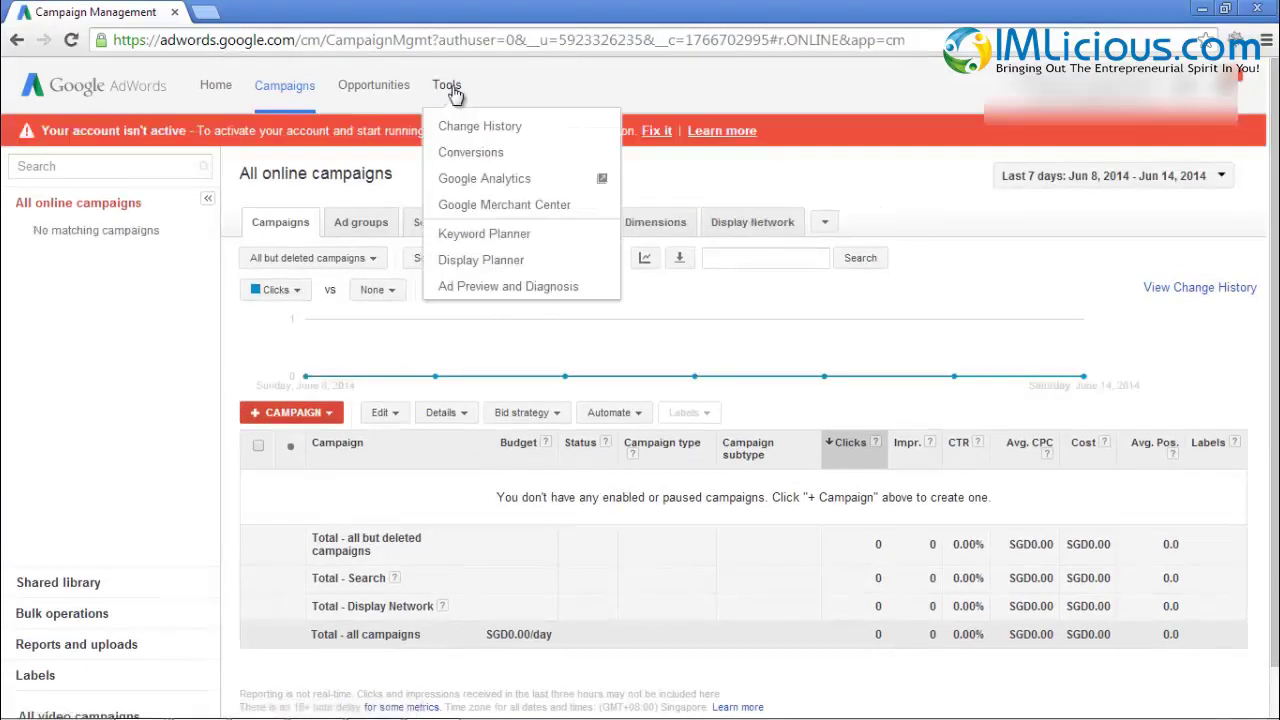
click(500, 236)
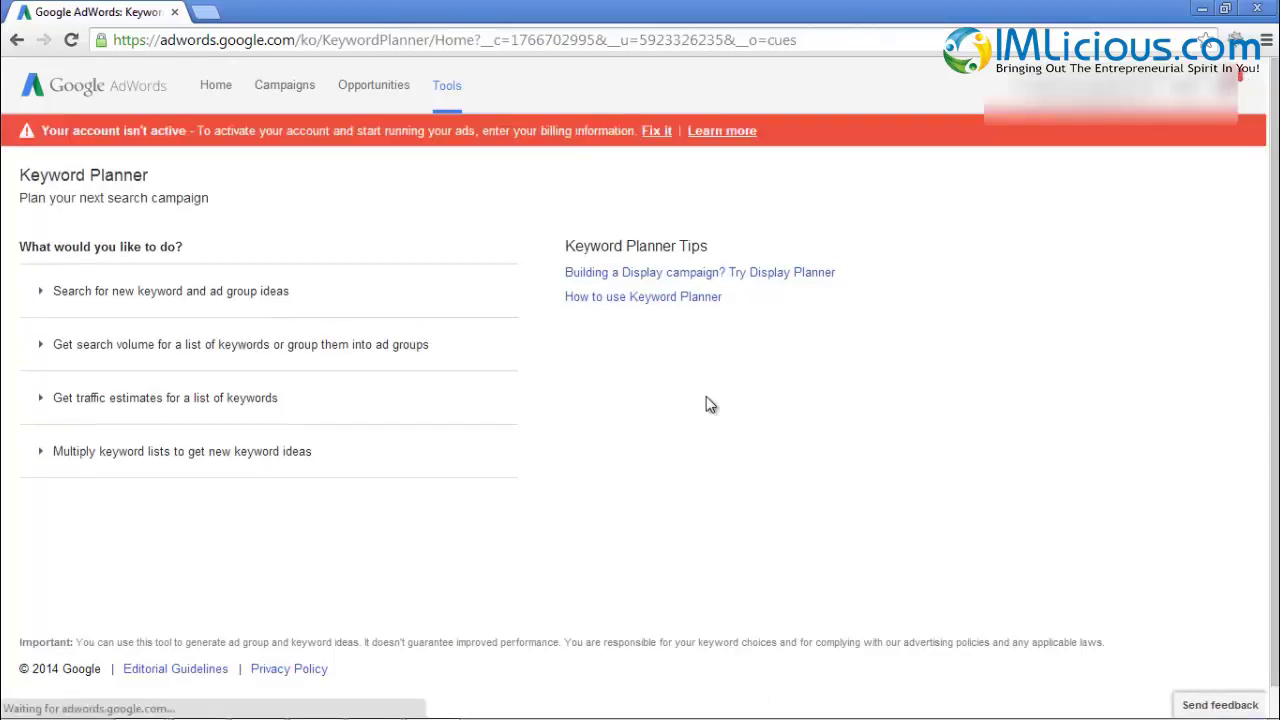
Search for new keyword and ad group ideas for the product 'strength training'.
click(229, 307)
click(207, 366)
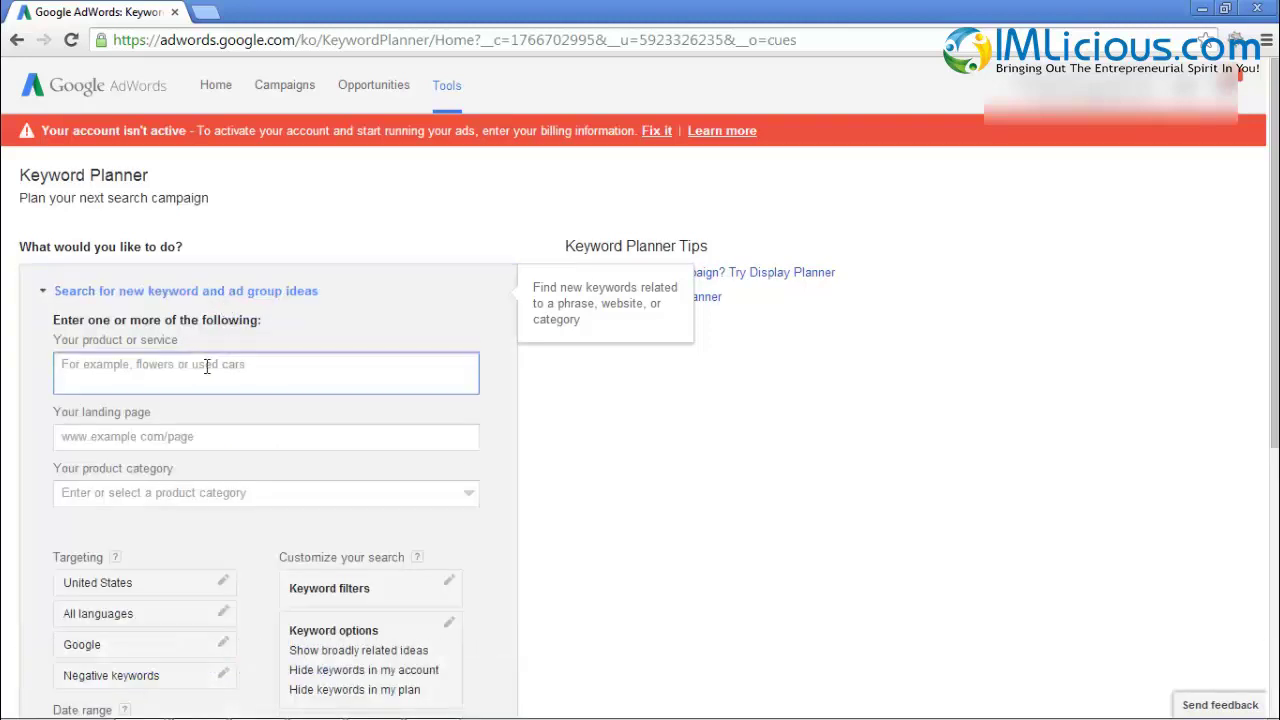
text(strength training)
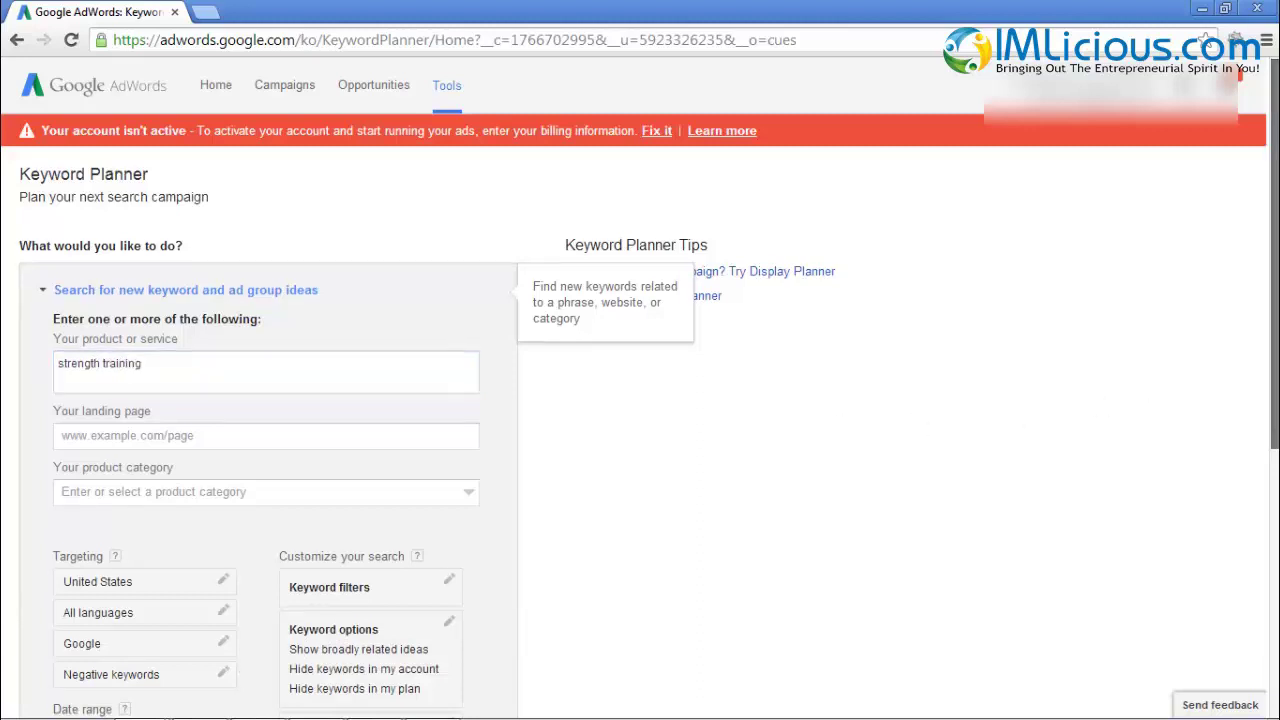
scroll(848, 437, down, 3)
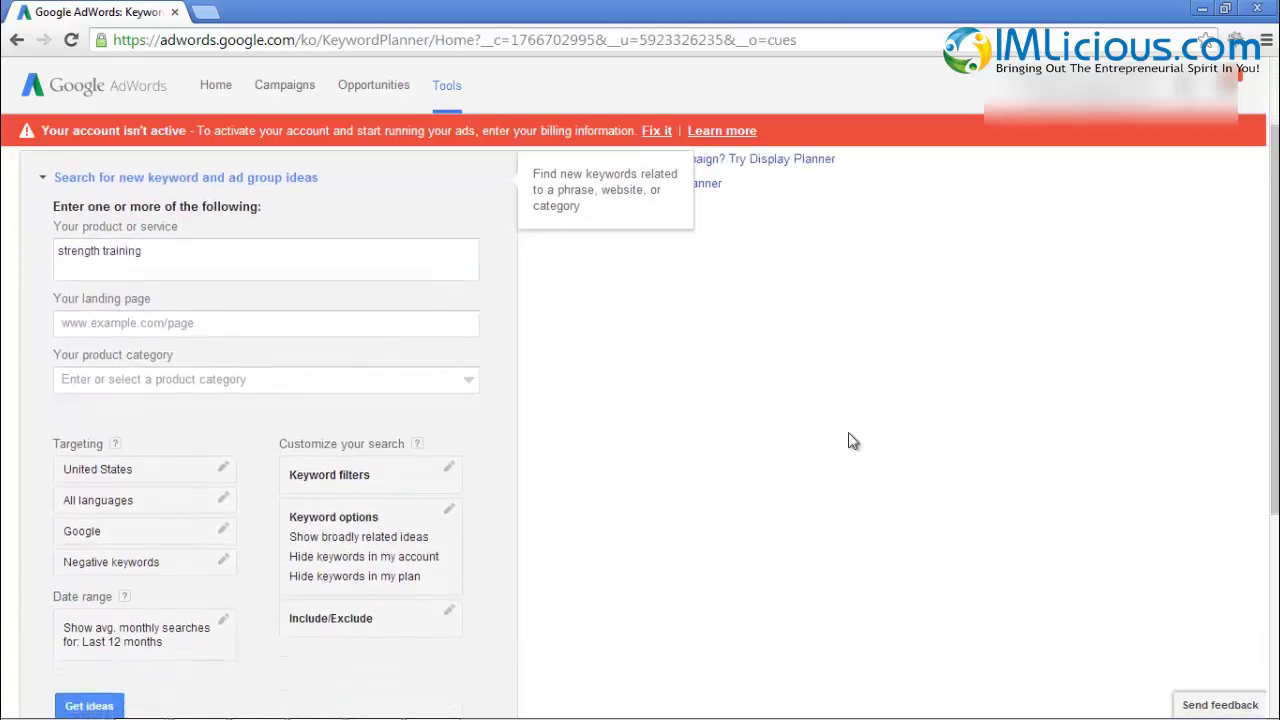
scroll(700, 525, down, 1)
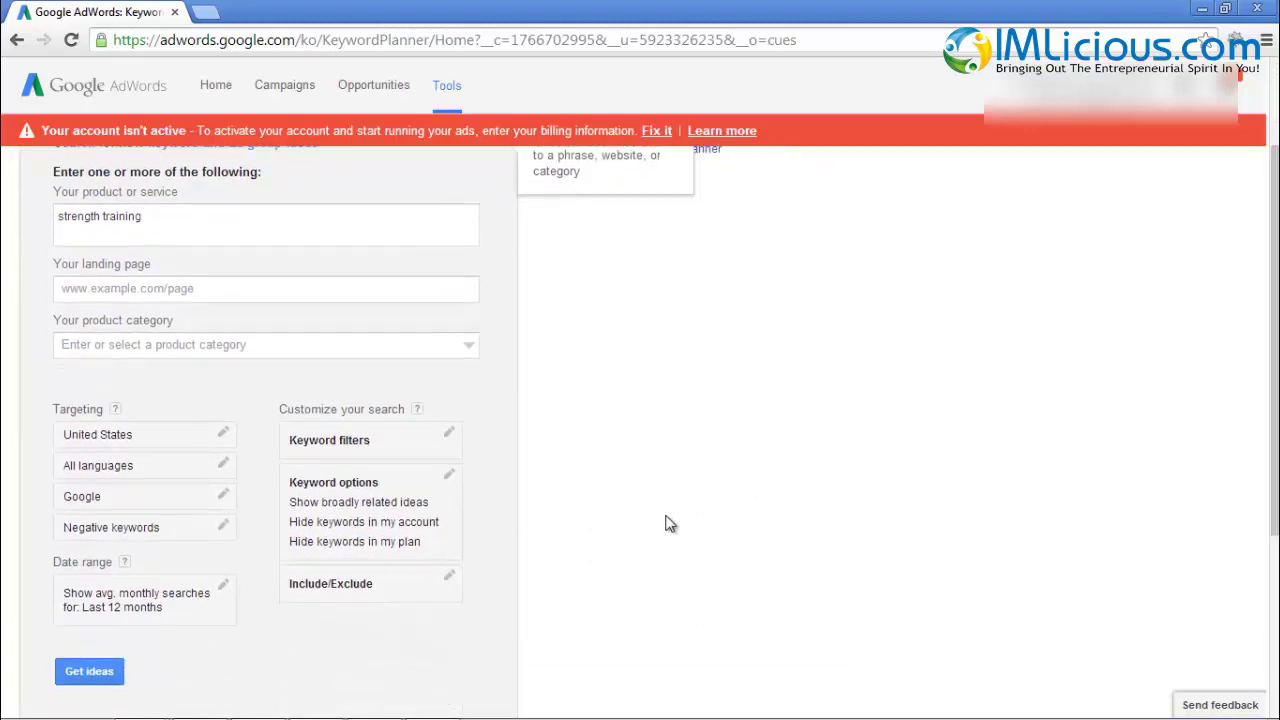
click(102, 671)
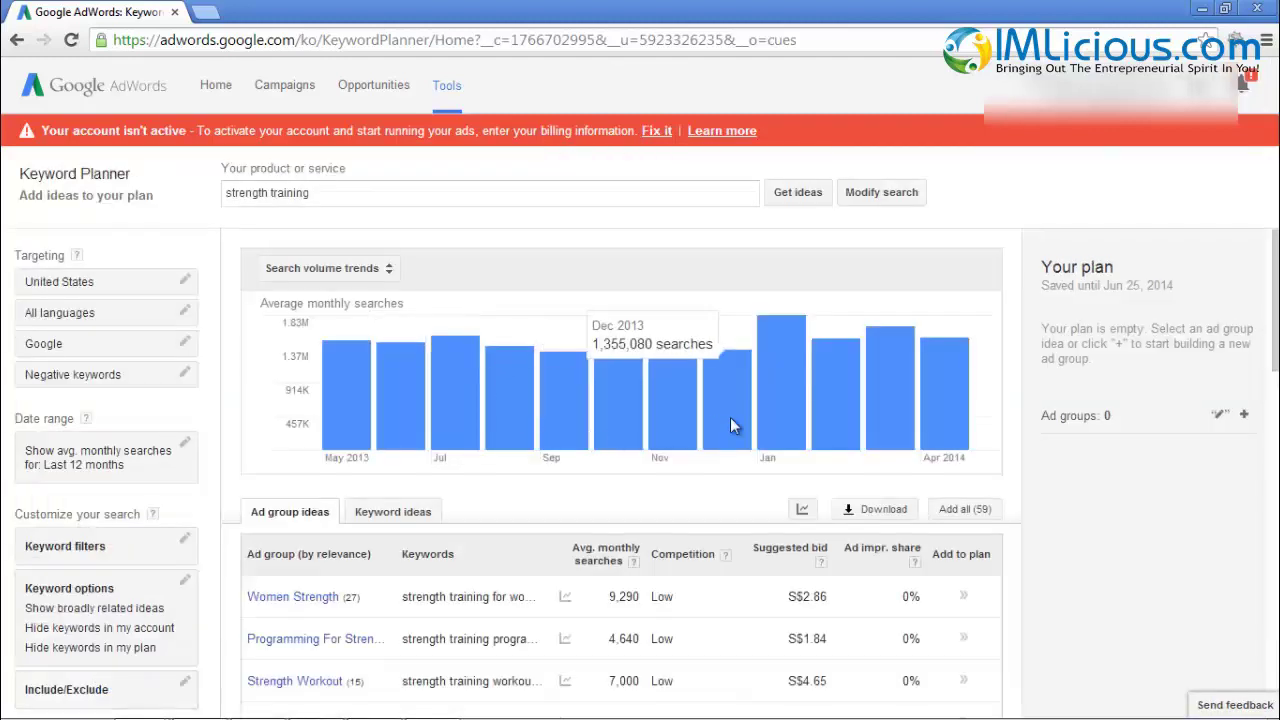
Change the match type of all plan keywords to Exact match.
click(1221, 418)
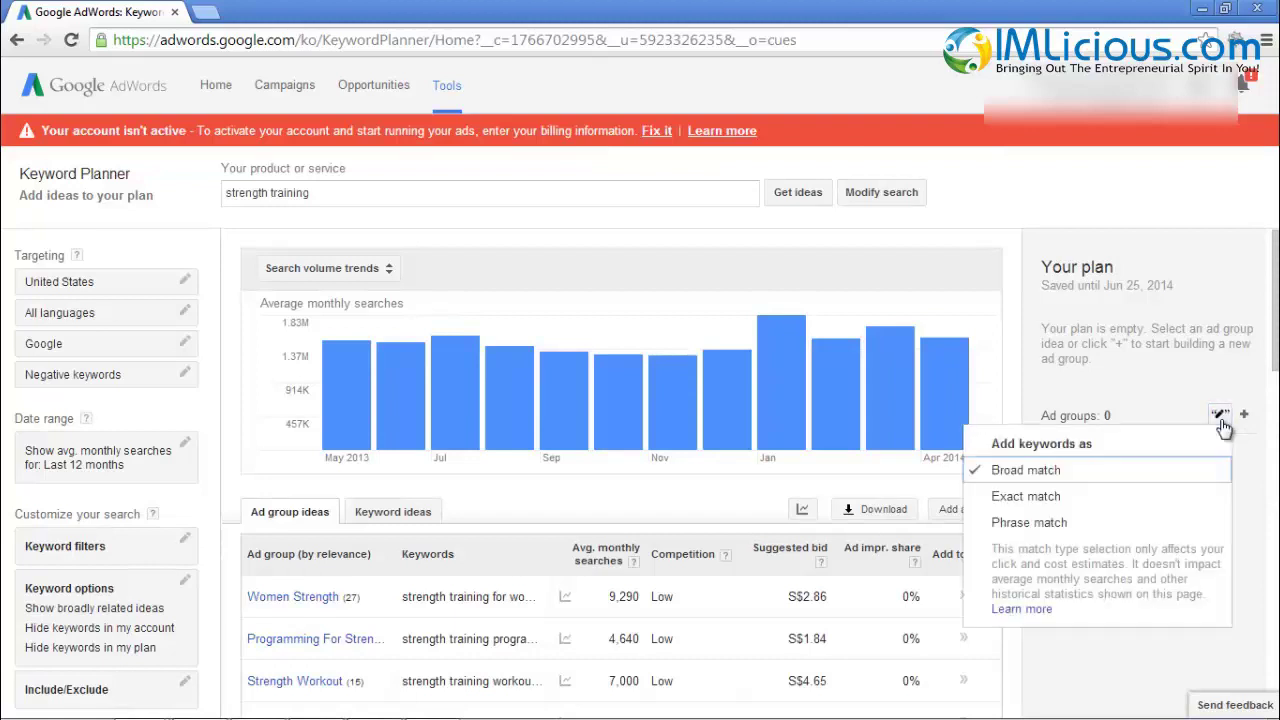
click(1124, 510)
click(529, 419)
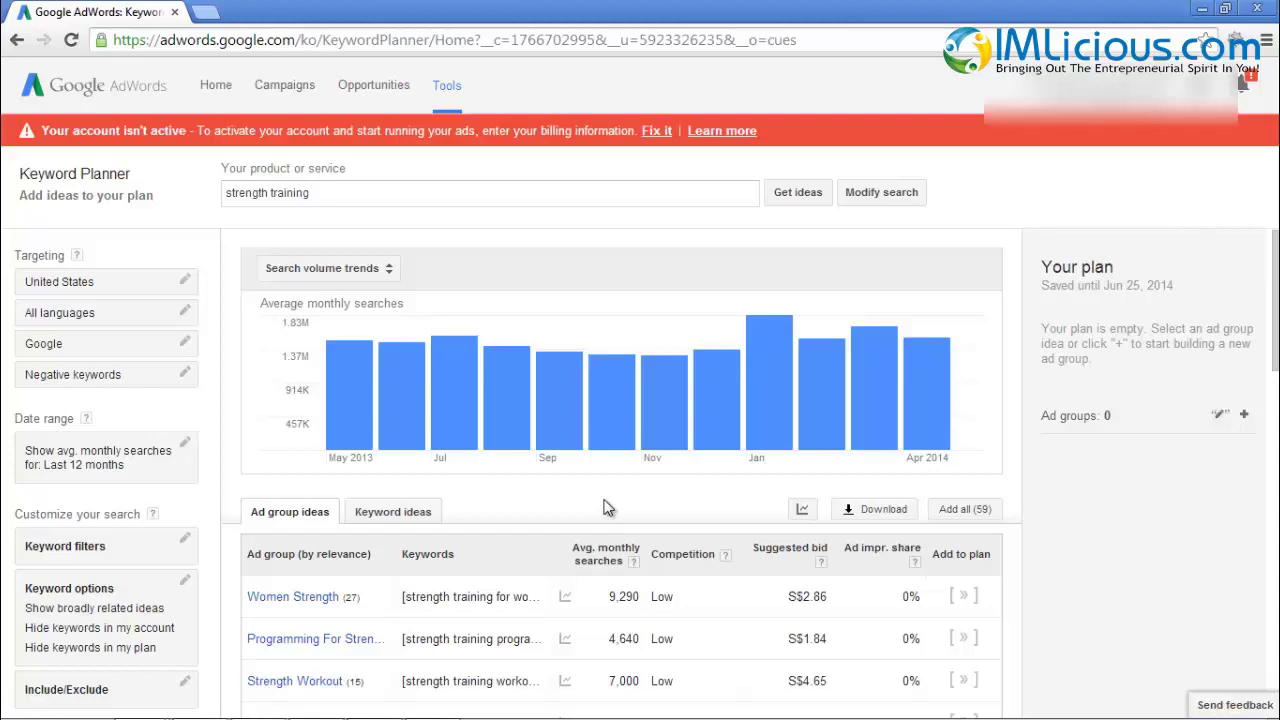
click(315, 198)
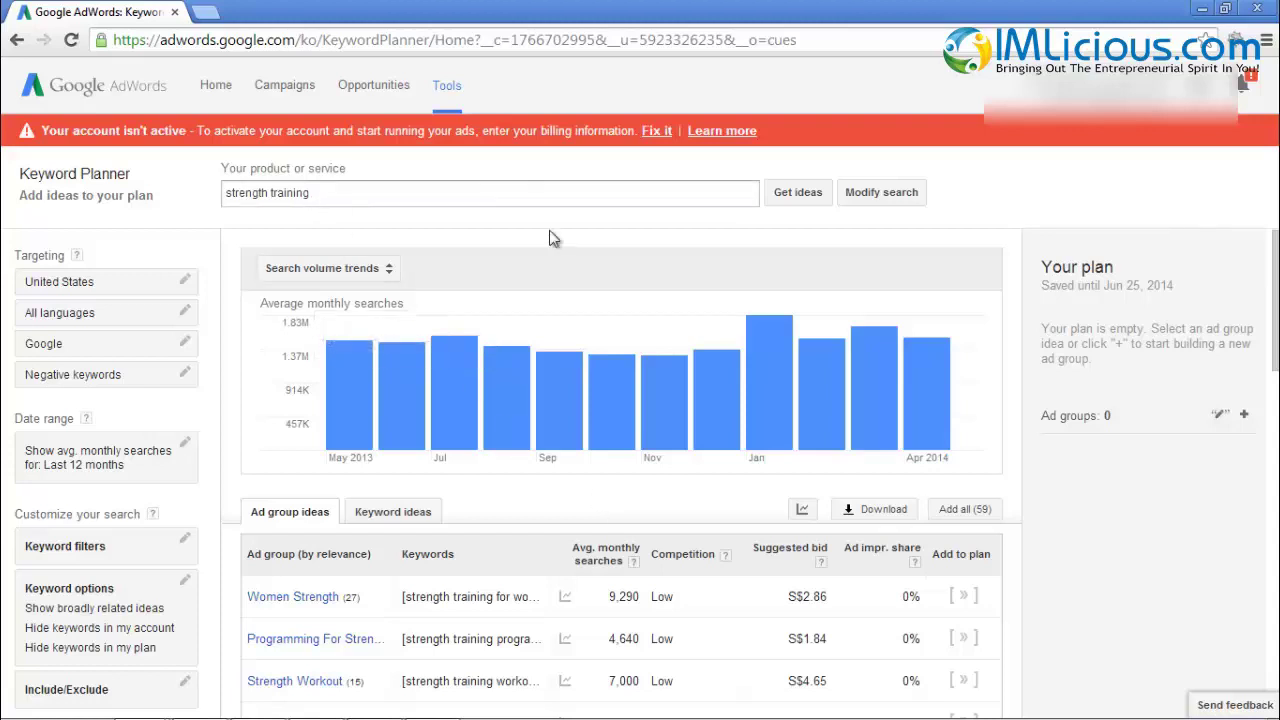
Recheck the match type choices, then switch to individual keyword ideas.
click(1219, 413)
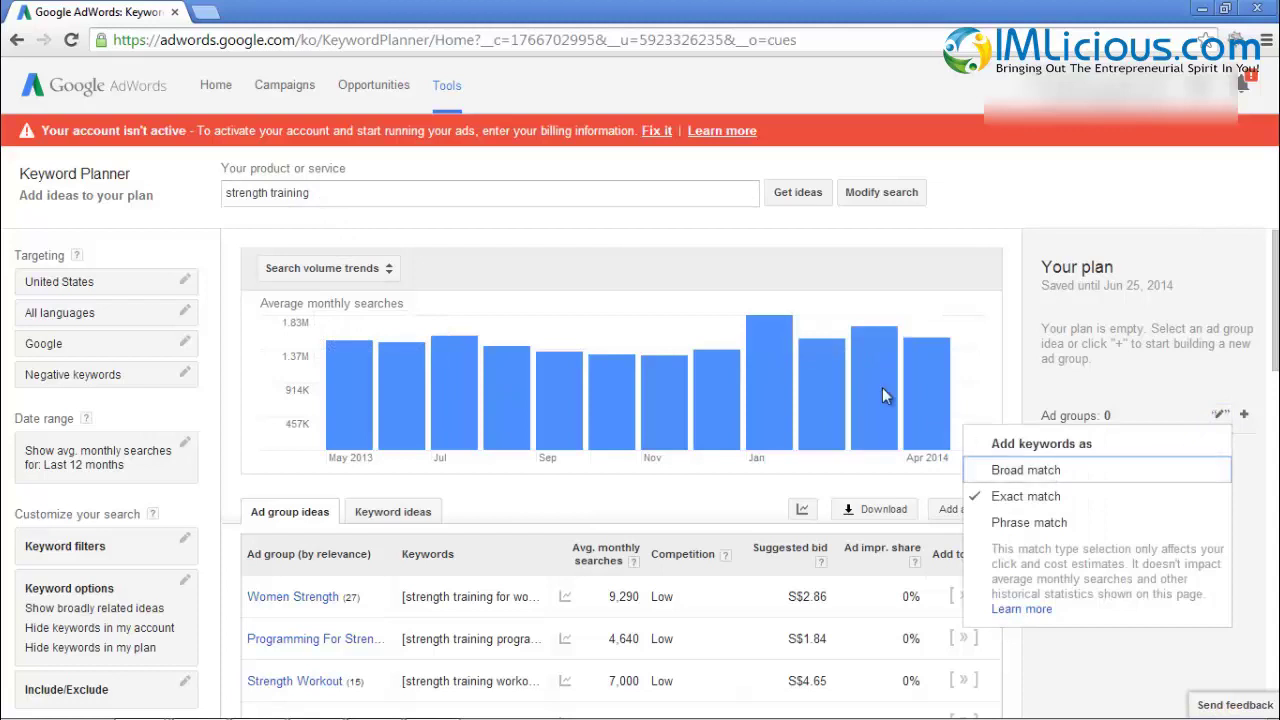
click(716, 400)
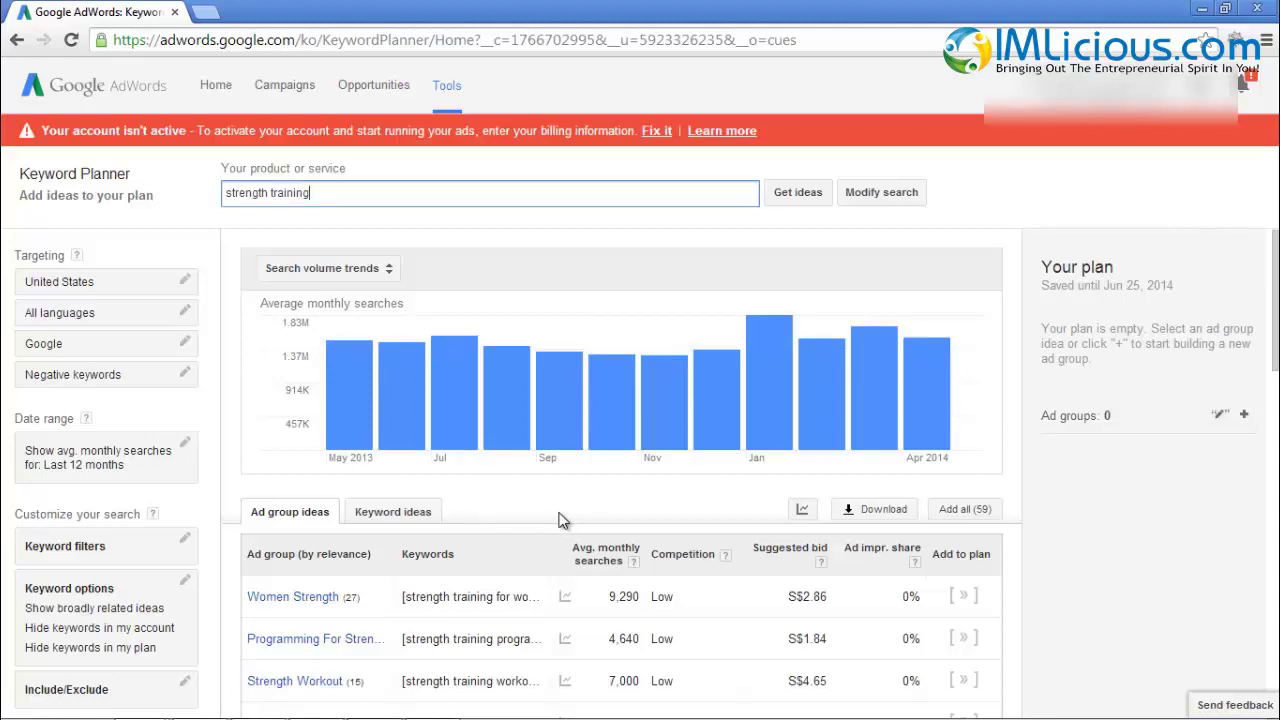
click(1220, 414)
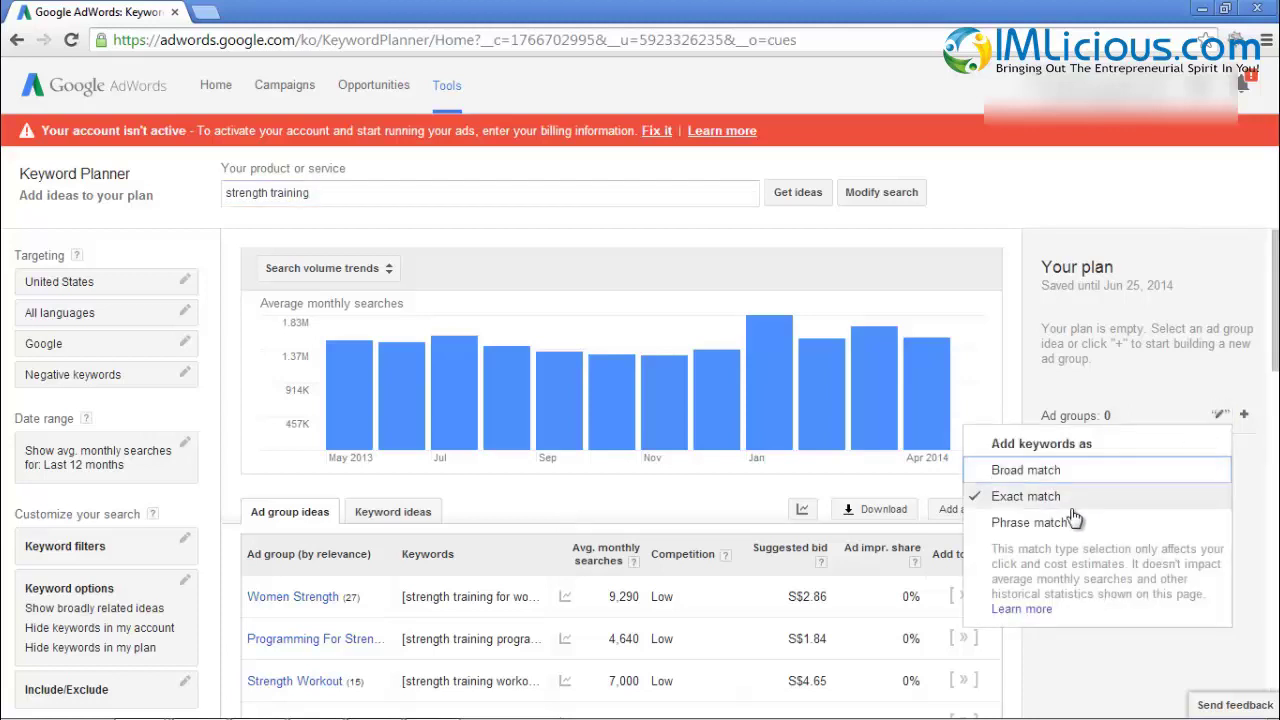
click(1109, 380)
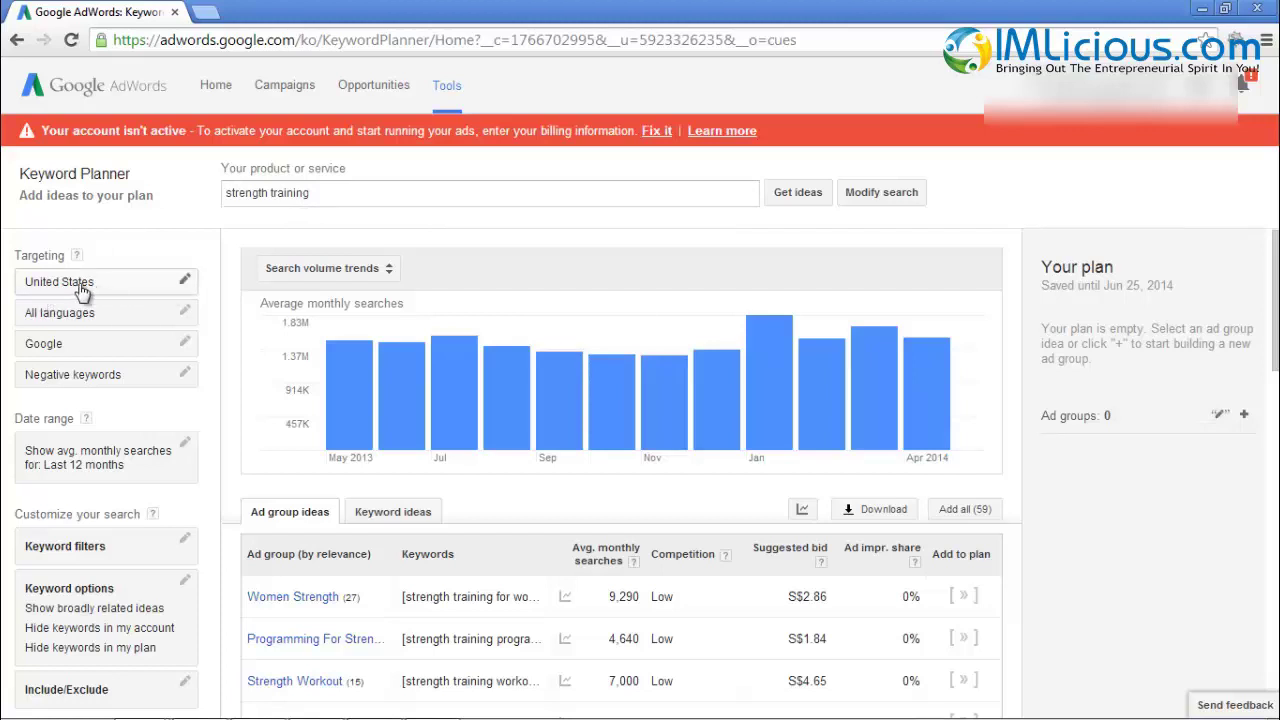
click(400, 525)
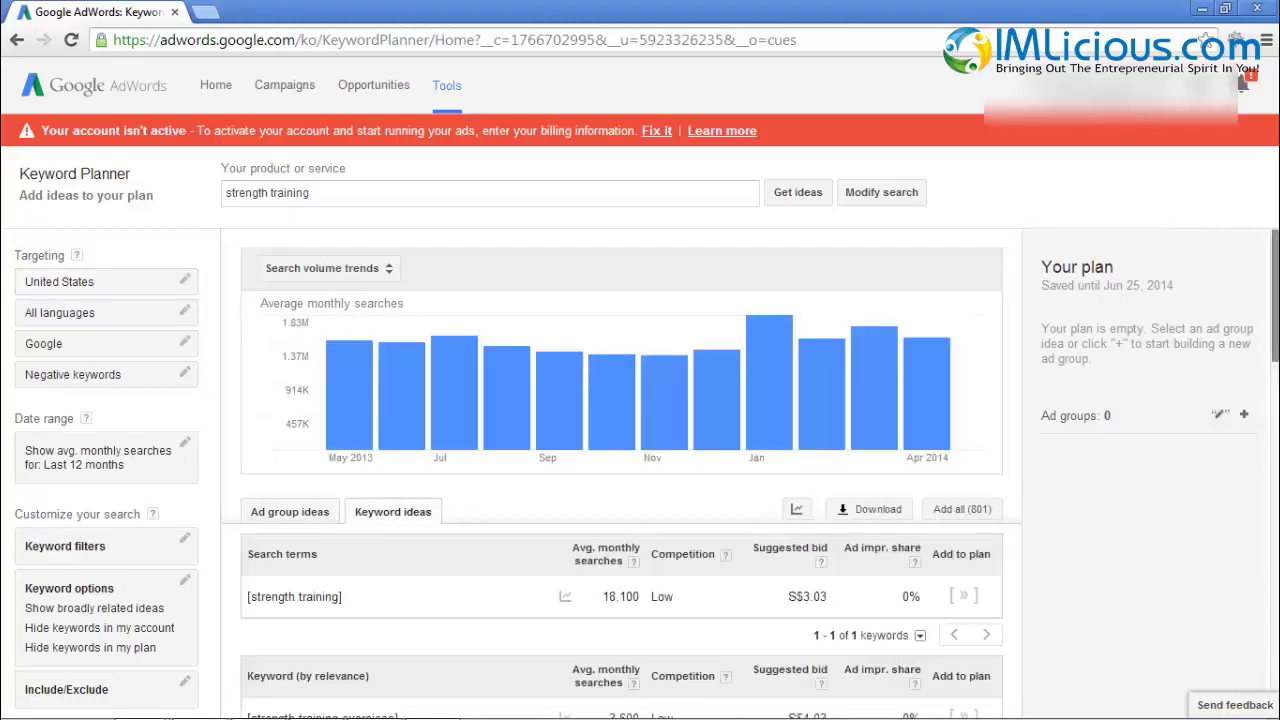
Scroll through the exact-match keyword ideas, such as [strength training for women] at 5,400 searches.
scroll(590, 475, down, 1)
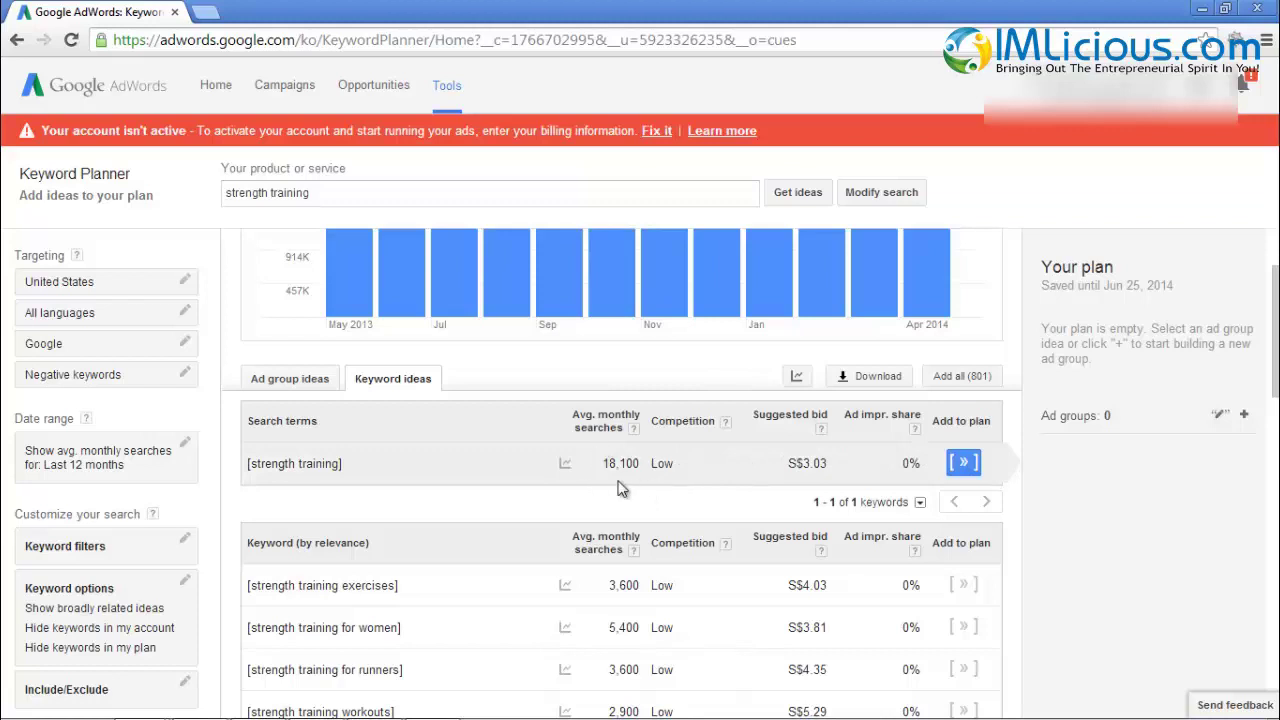
mouse_move(566, 464)
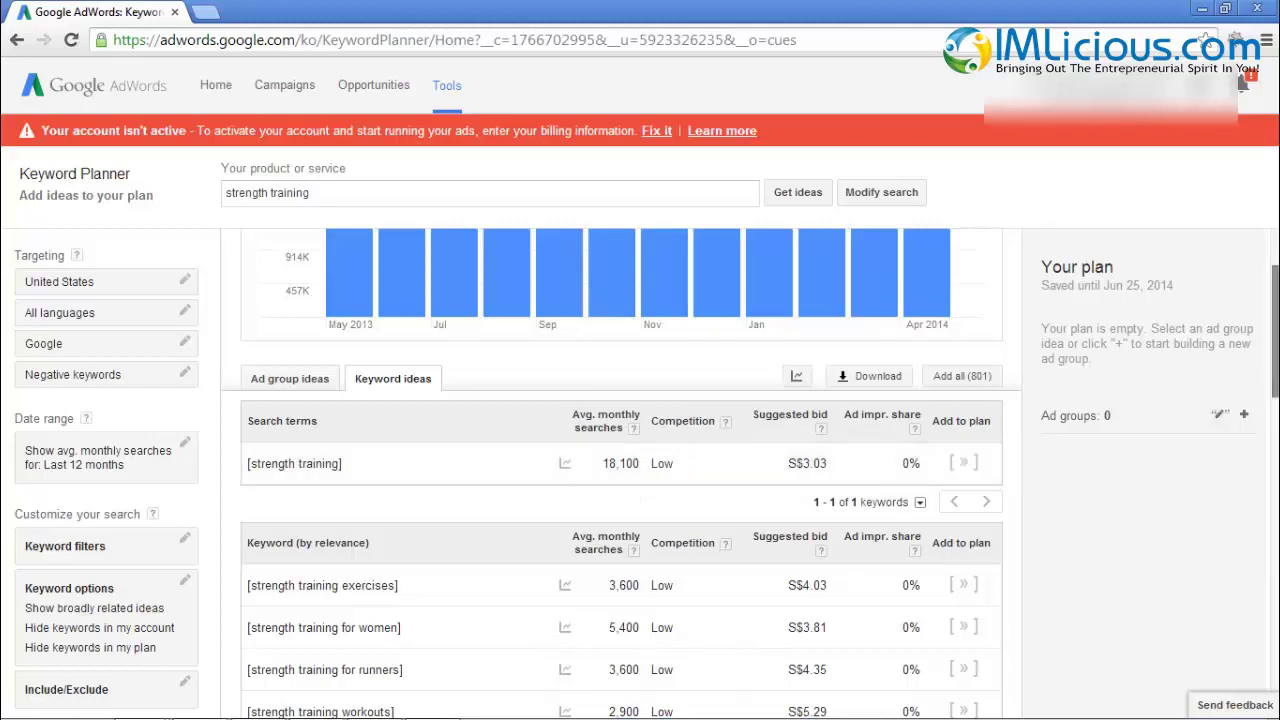
drag(1275, 330, 1275, 402)
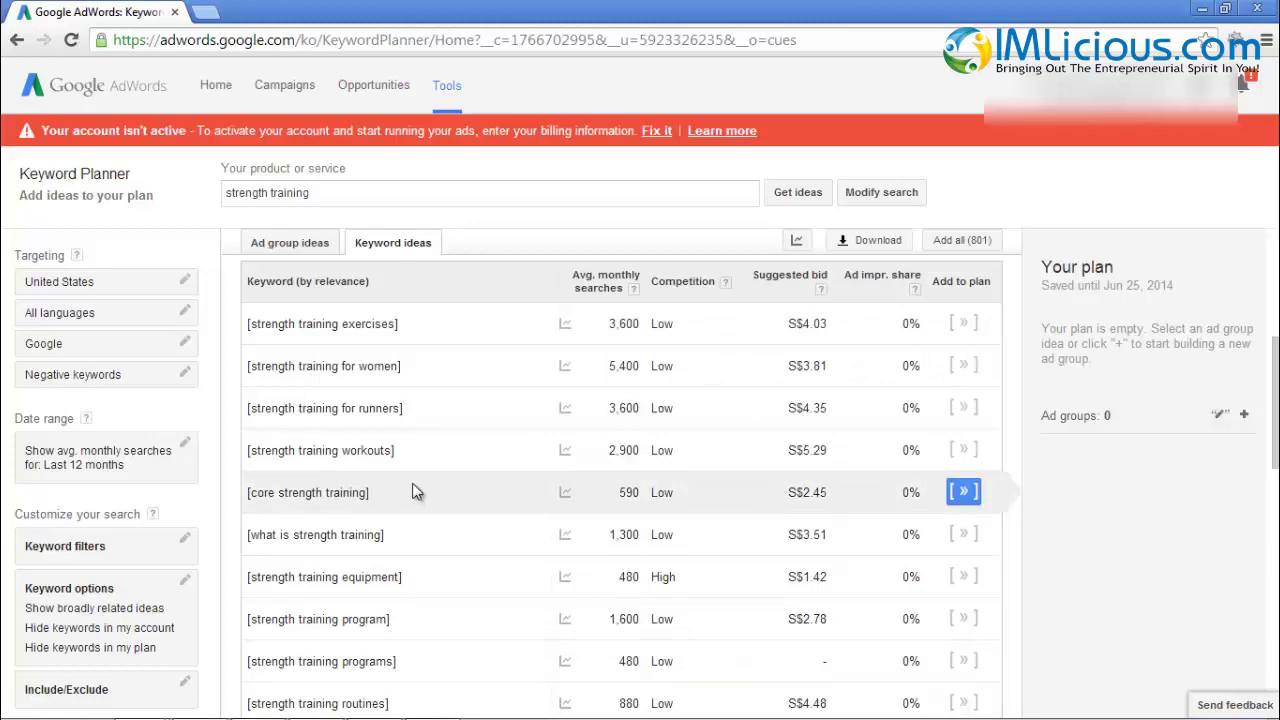
scroll(416, 492, up, 4)
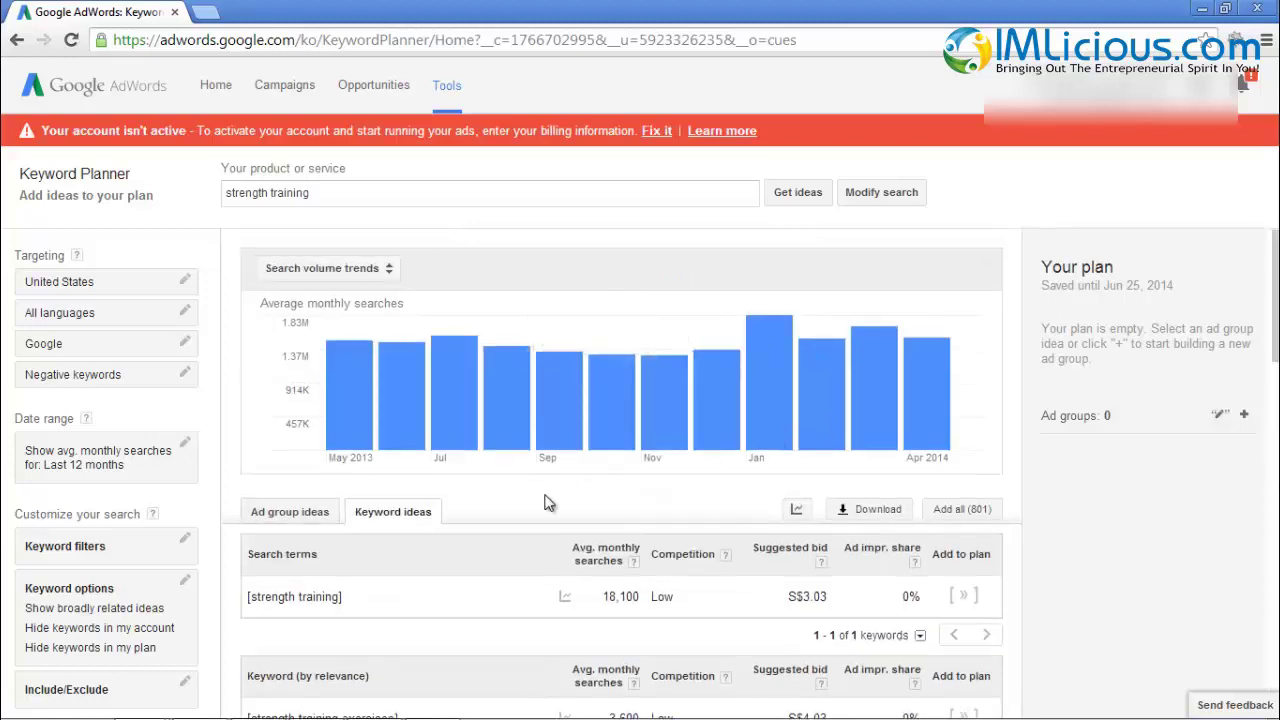